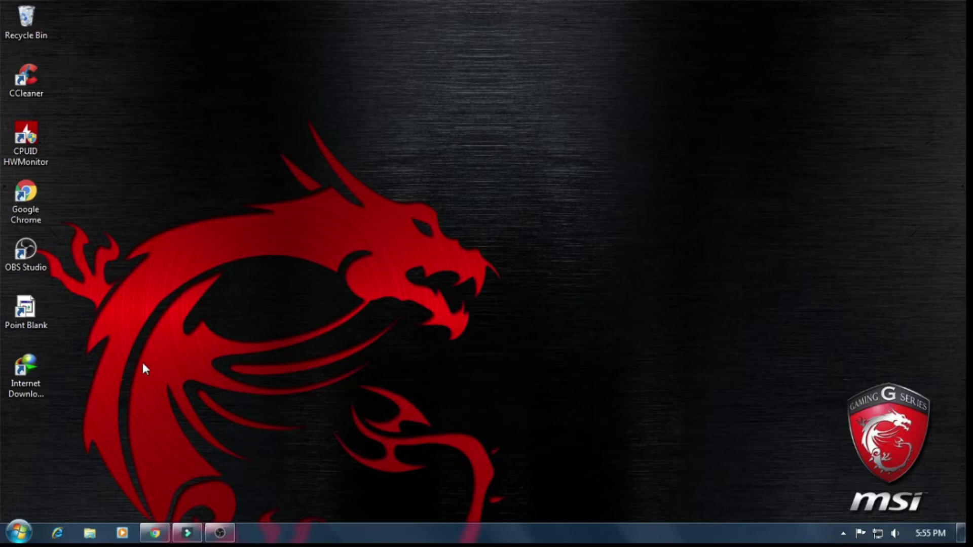
# Open System Configuration by running MSCONFIG from the Run dialog.
pyautogui.click(18, 535)
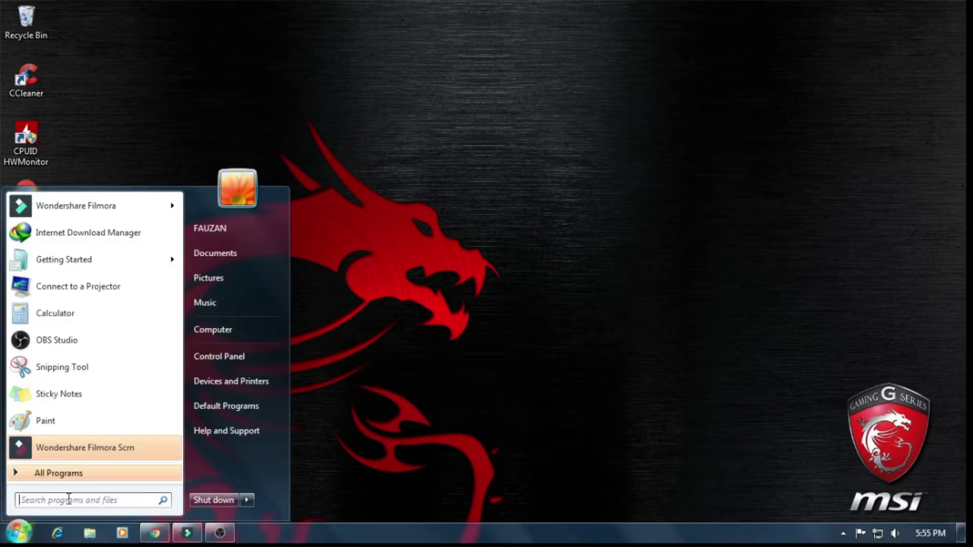
pyautogui.press('super+r')
pyautogui.press('BackSpace')
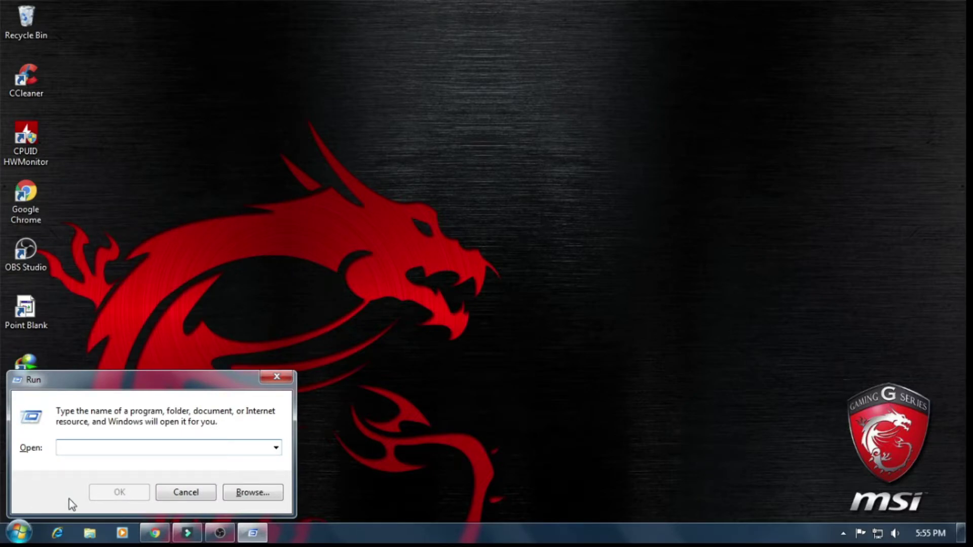
pyautogui.write('MSCONFIG')
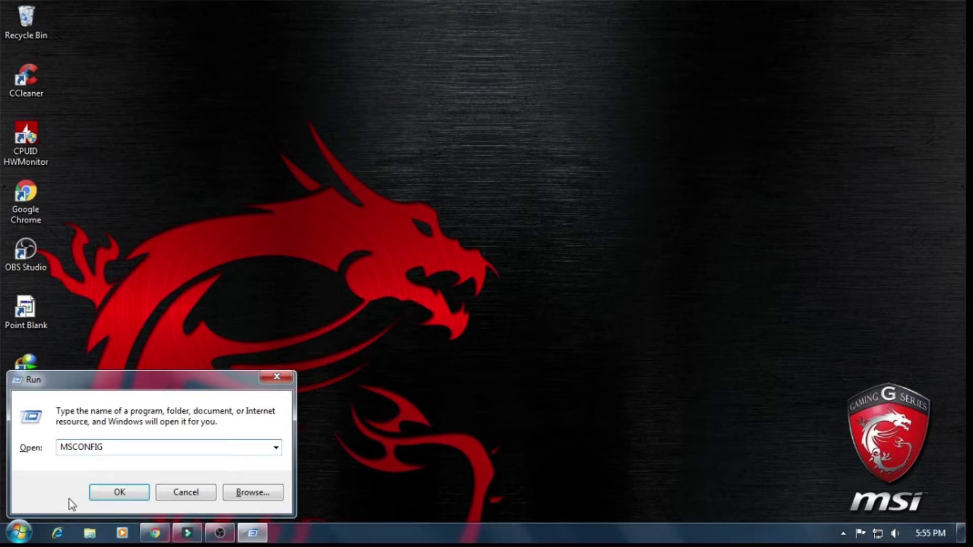
pyautogui.press('Return')
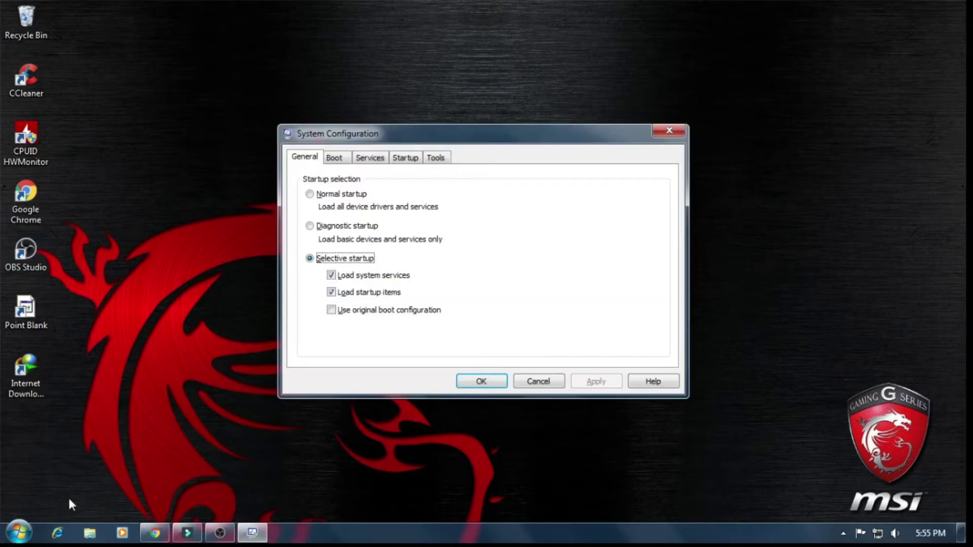
# Uncheck Internet Download Manager and CCleaner in System Configuration's list of startup items.
pyautogui.click(336, 160)
pyautogui.click(359, 159)
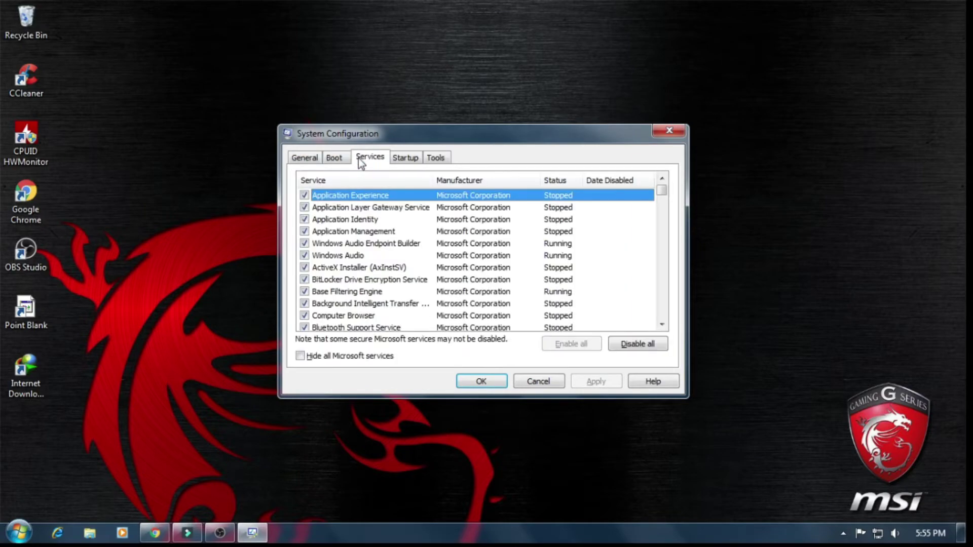
pyautogui.click(393, 158)
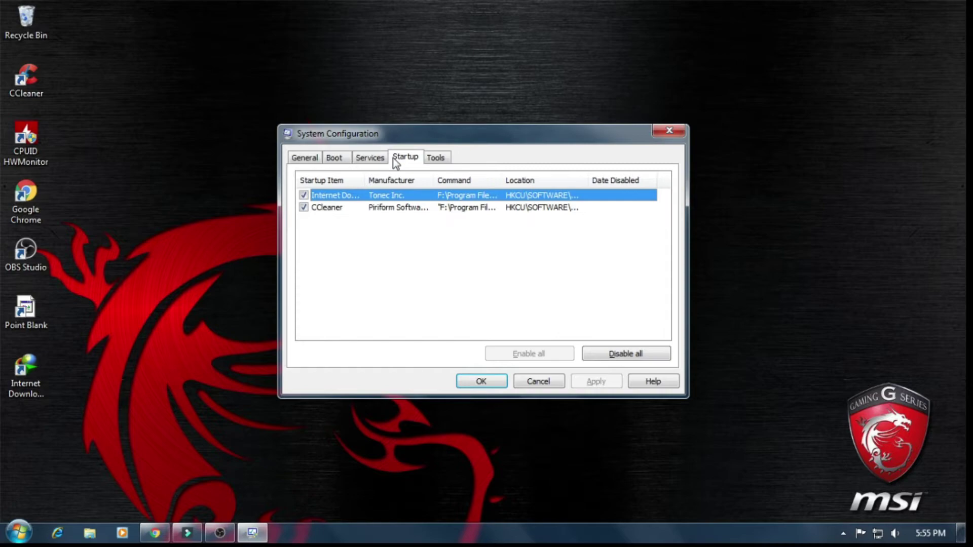
pyautogui.click(348, 208)
pyautogui.click(372, 197)
pyautogui.click(304, 195)
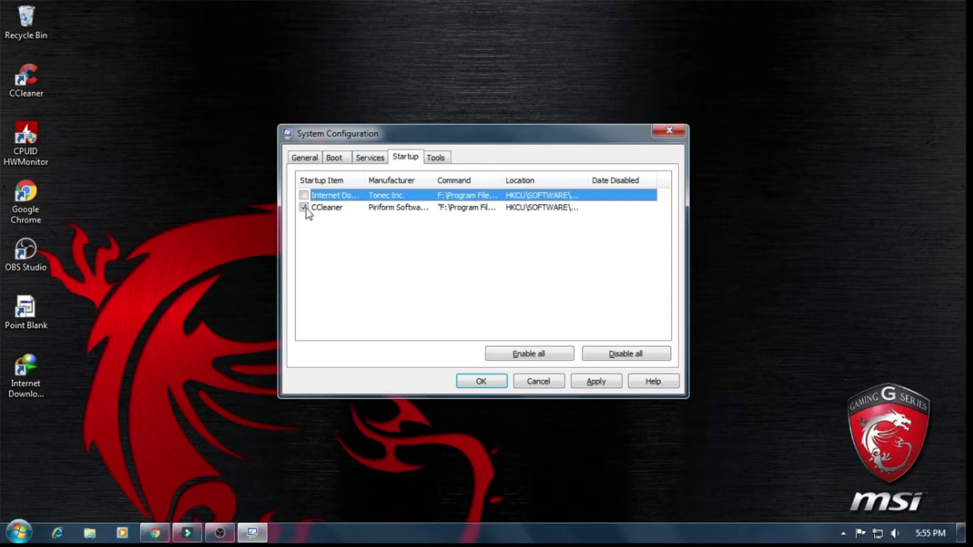
pyautogui.click(303, 207)
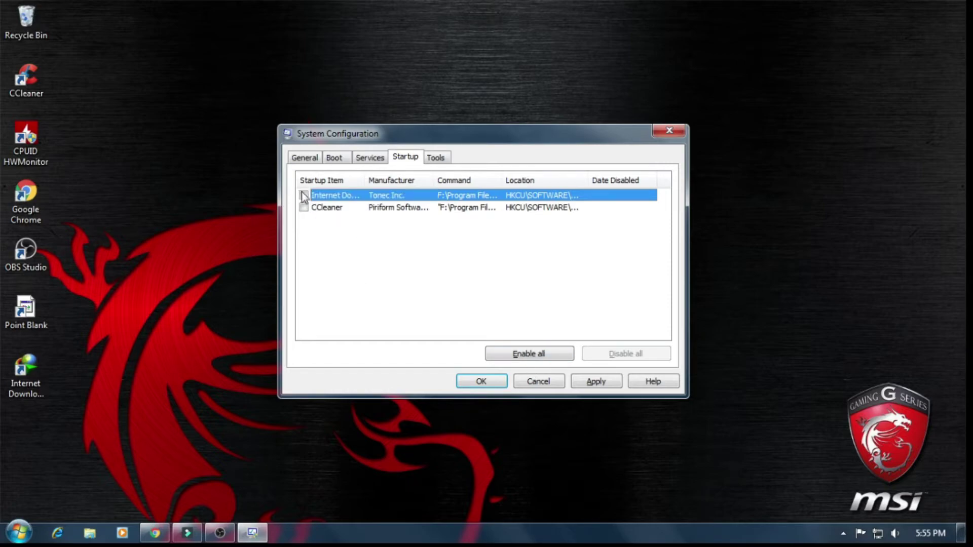
# Toggle the startup check marks of Internet Download Manager and CCleaner on and off repeatedly.
pyautogui.click(303, 196)
pyautogui.click(303, 208)
pyautogui.click(303, 195)
pyautogui.click(303, 208)
pyautogui.click(304, 195)
pyautogui.click(303, 208)
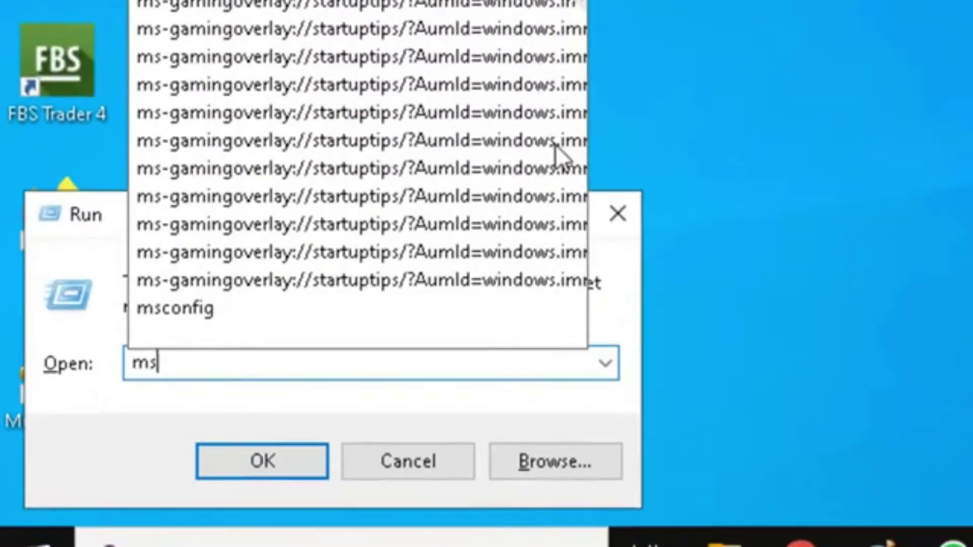
# On the Windows 10 computer, run msconfig and choose Selective startup in System Configuration.
pyautogui.write('conf')
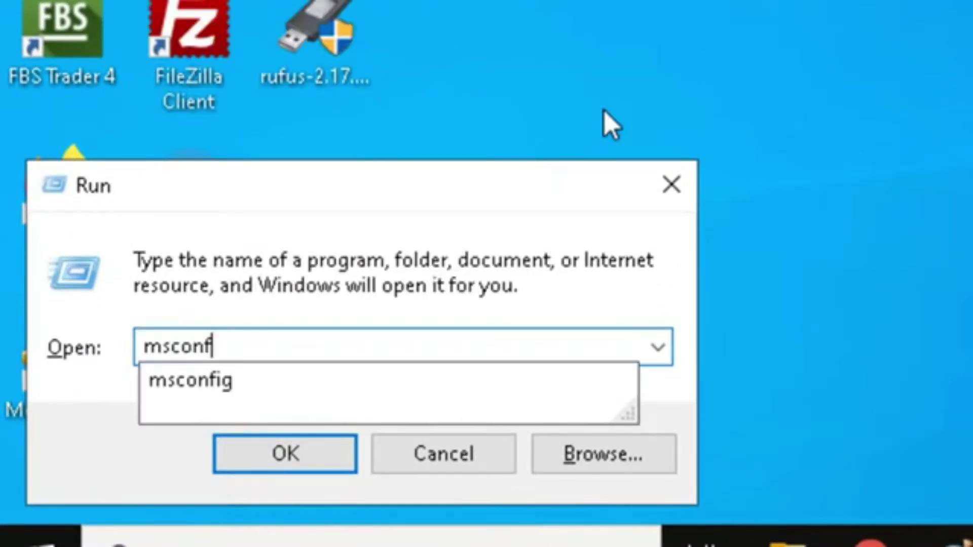
pyautogui.write('ig')
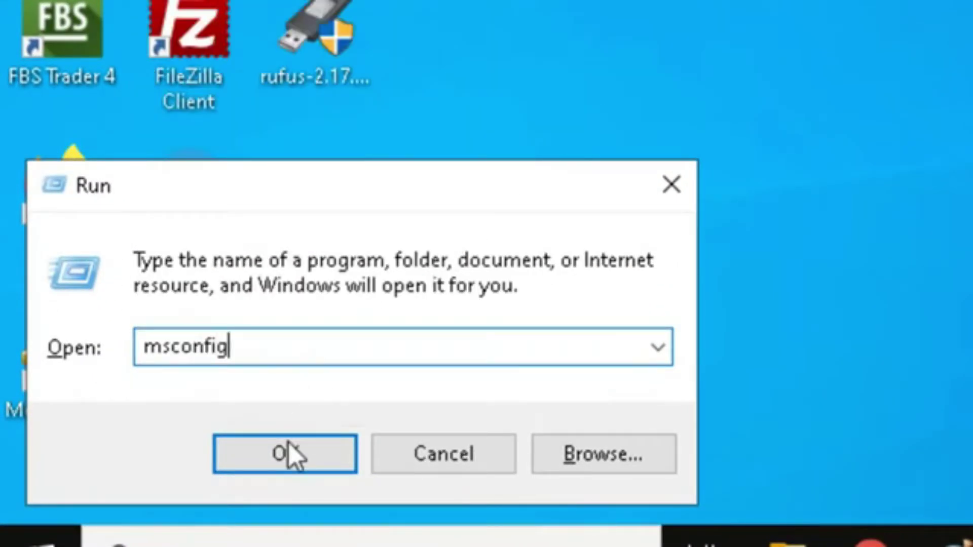
pyautogui.click(288, 459)
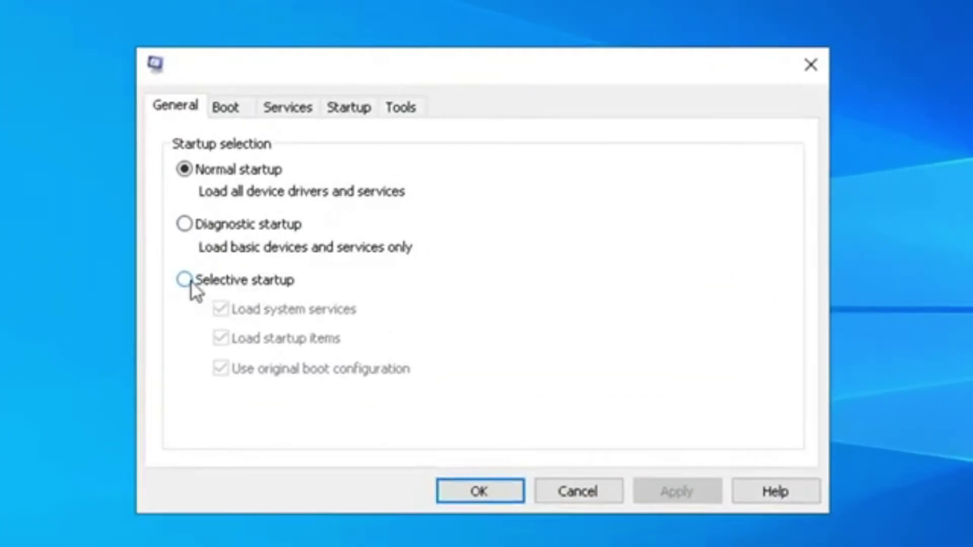
pyautogui.click(190, 280)
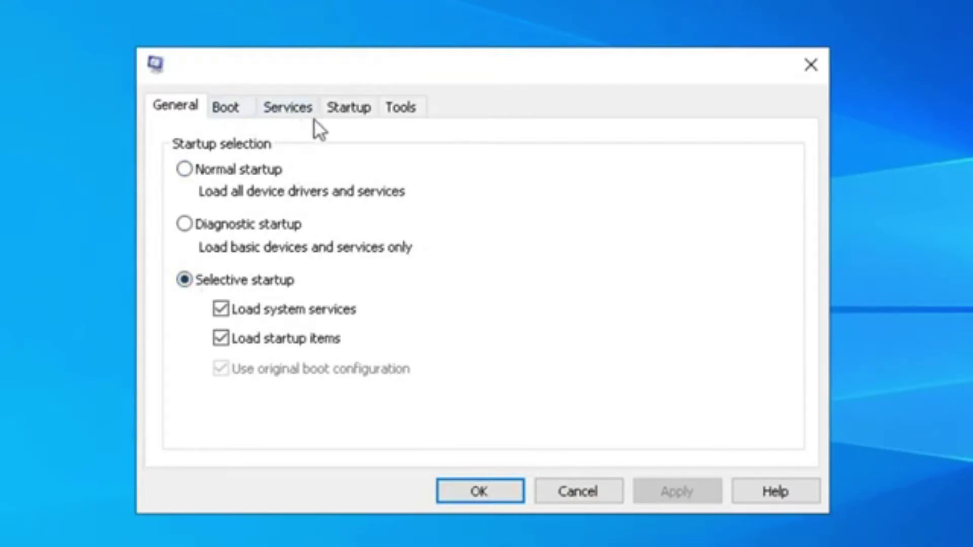
# Look through the boot options and services, and open Task Manager from System Configuration's startup section.
pyautogui.click(248, 108)
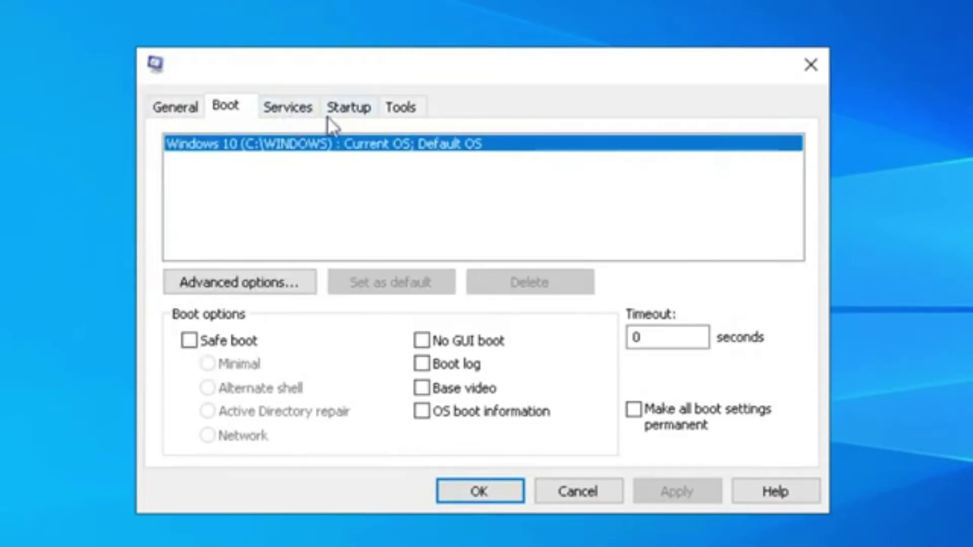
pyautogui.click(284, 110)
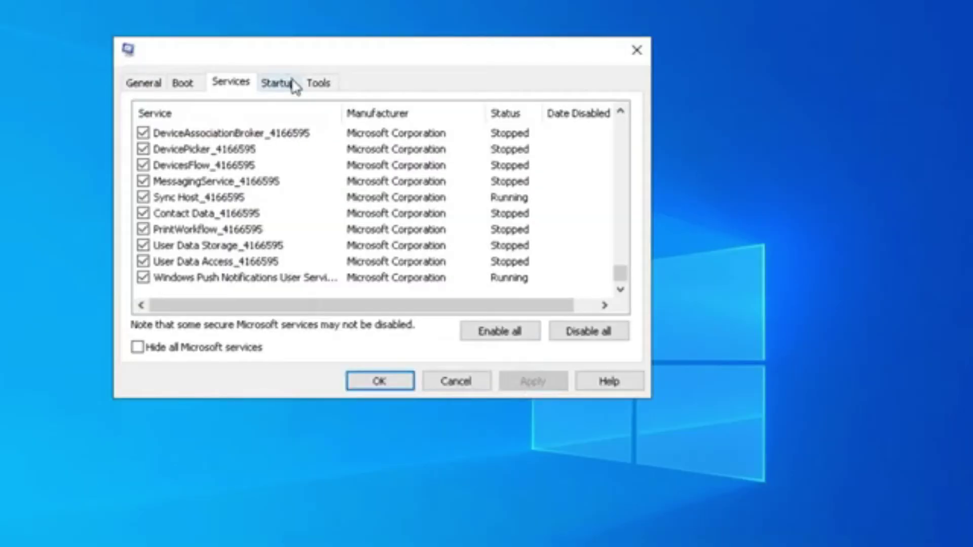
pyautogui.click(293, 85)
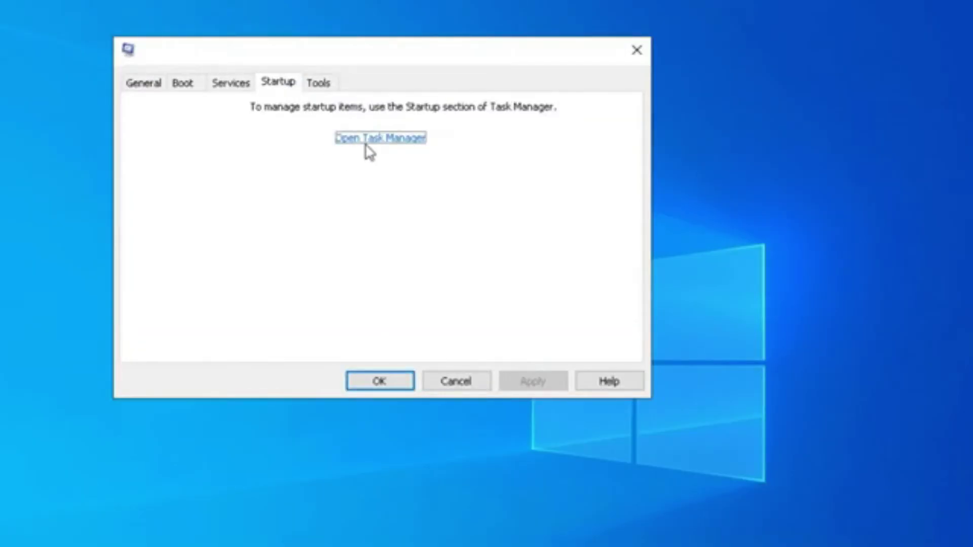
pyautogui.click(396, 144)
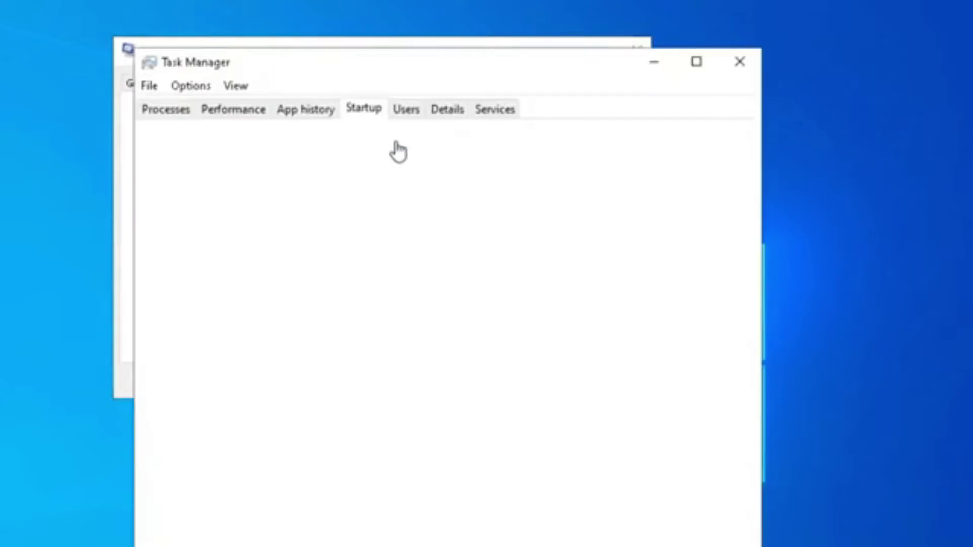
# Examine the status and startup impact of the programs in Task Manager's startup list.
pyautogui.moveTo(390, 64); pyautogui.dragTo(396, 49)
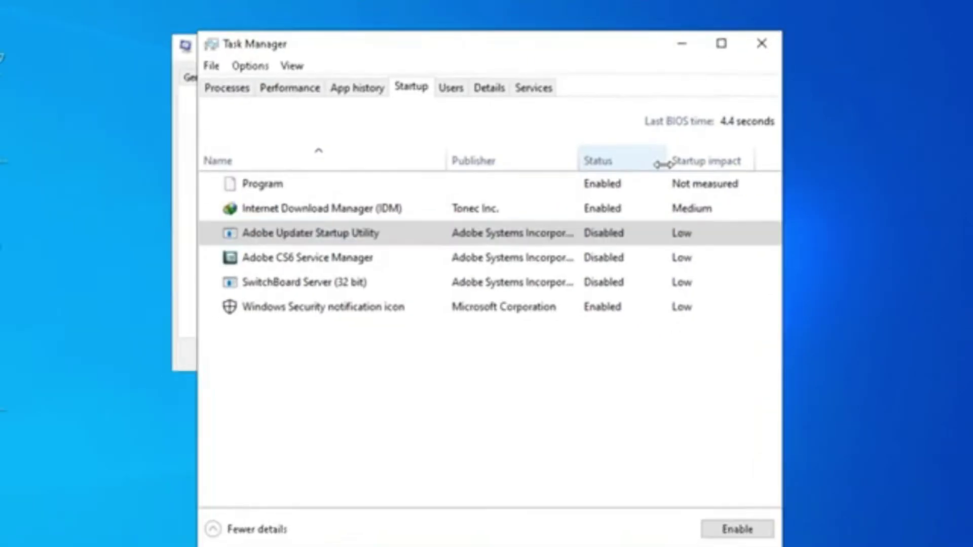
pyautogui.moveTo(643, 175); pyautogui.dragTo(659, 176)
pyautogui.click(590, 277)
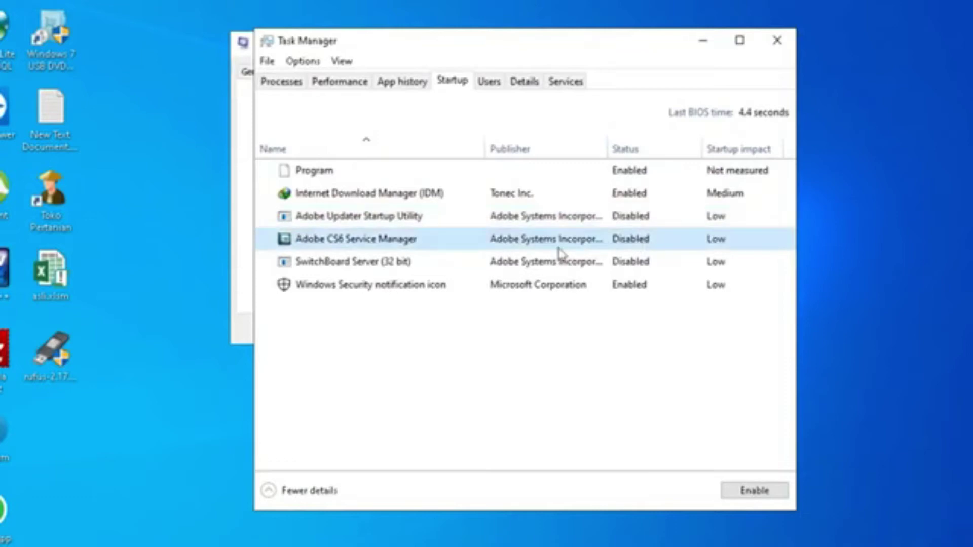
pyautogui.click(365, 261)
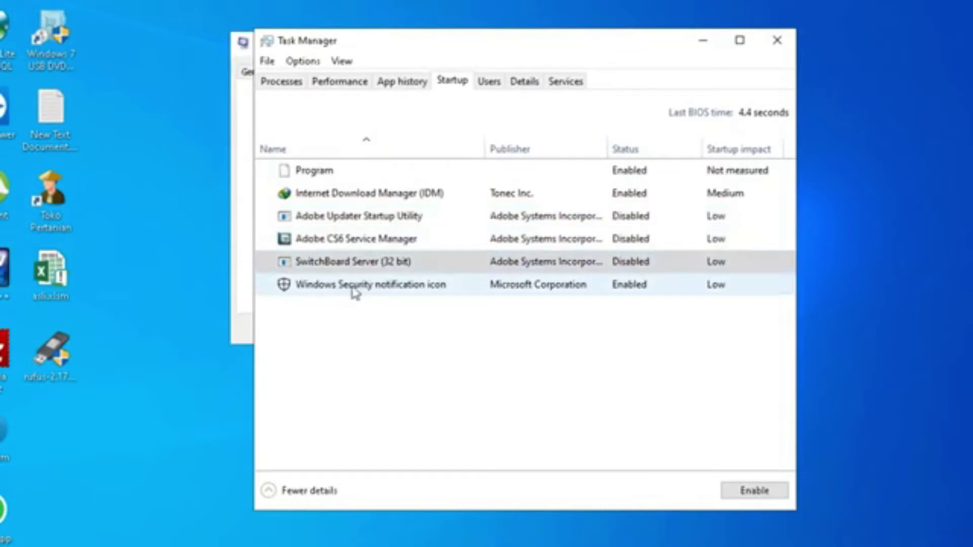
pyautogui.click(354, 289)
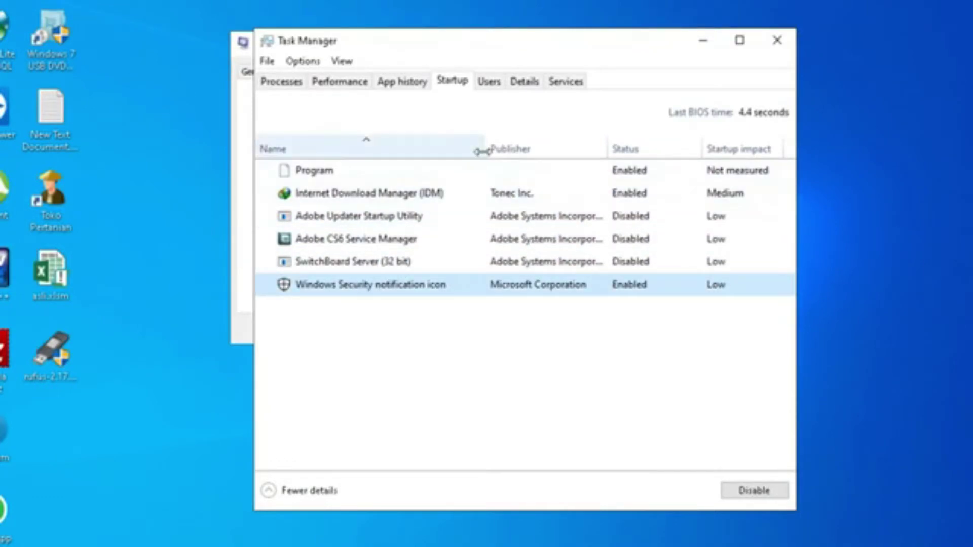
pyautogui.moveTo(483, 149); pyautogui.dragTo(497, 149)
pyautogui.click(442, 292)
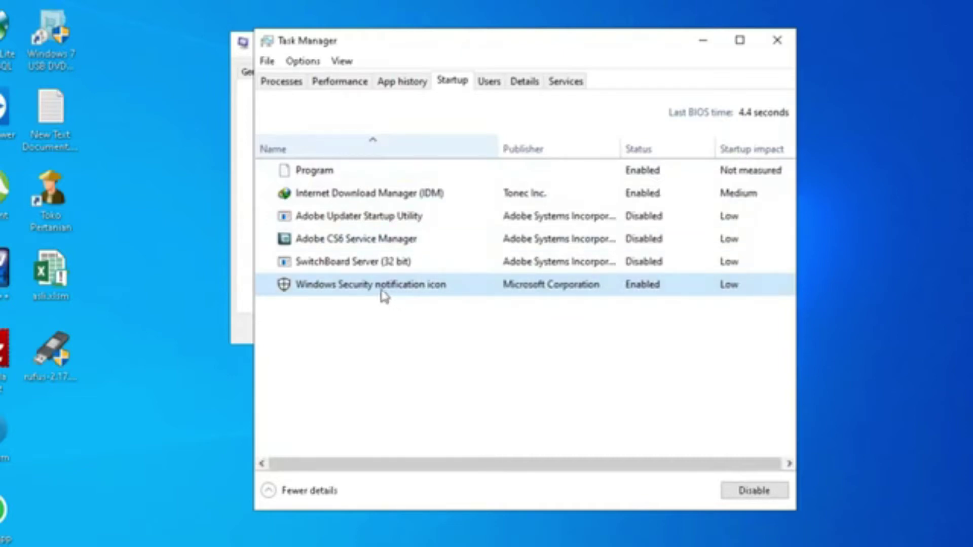
pyautogui.click(327, 195)
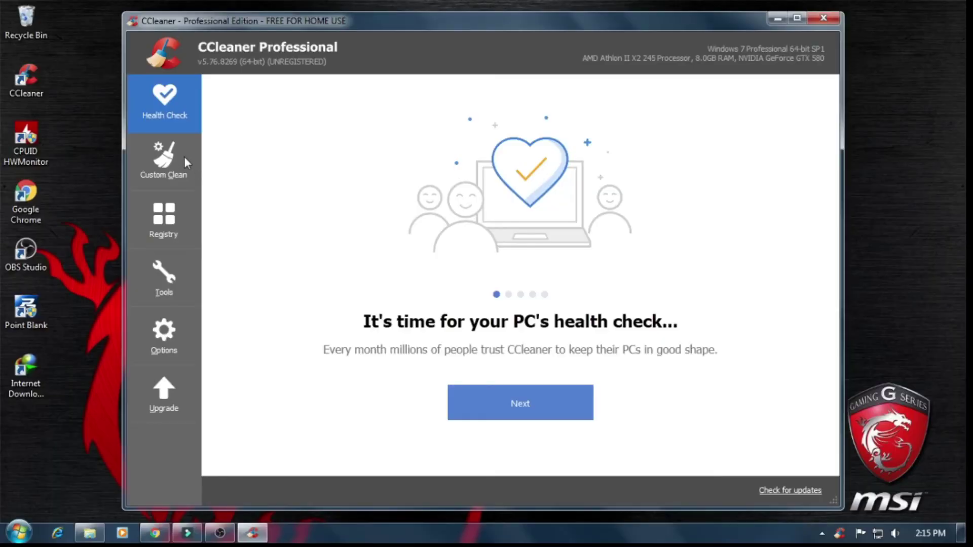
# In CCleaner, run a Custom Clean with the preselected items, confirming the file deletion and the closing of Google Chrome.
pyautogui.click(184, 157)
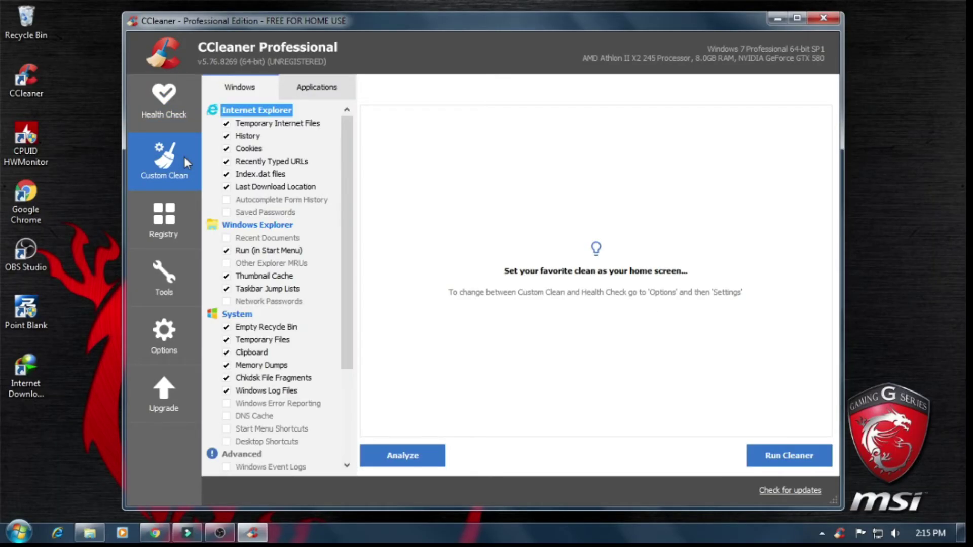
pyautogui.click(771, 451)
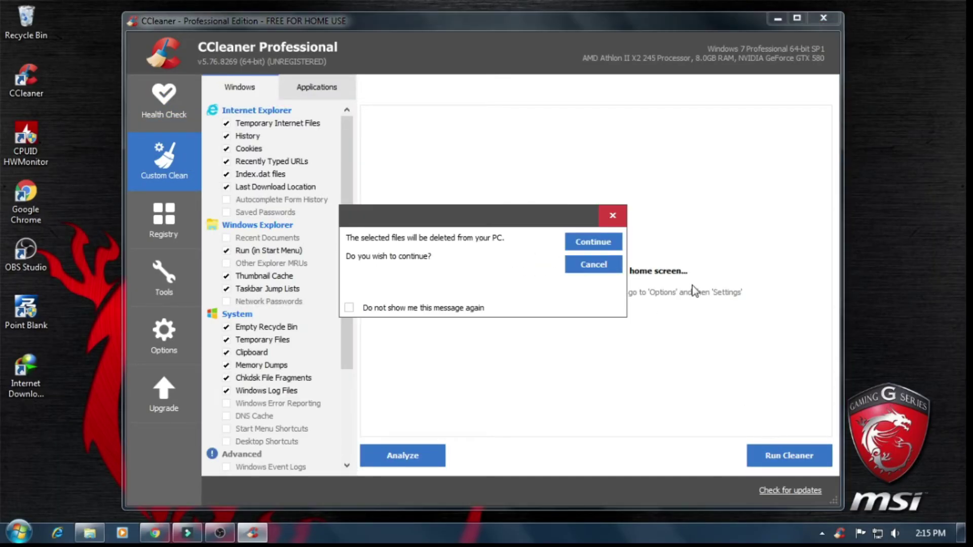
pyautogui.click(613, 242)
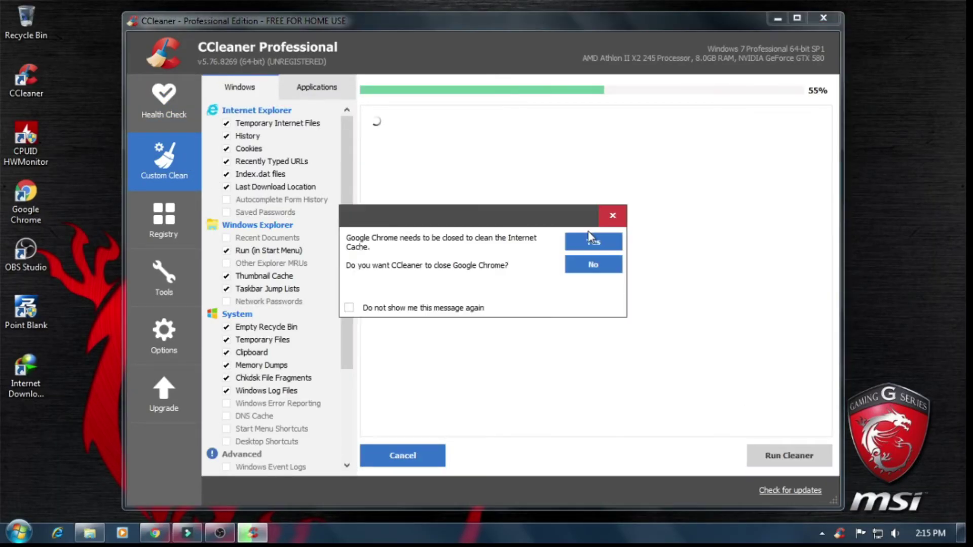
pyautogui.click(577, 238)
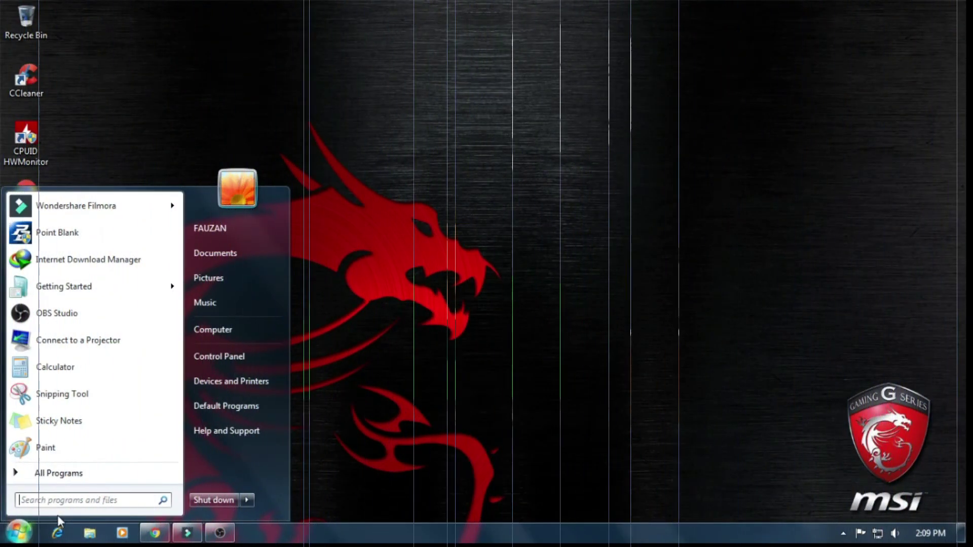
# Open the Windows Temp folder by running TEMP from the Run dialog and grant access to it.
pyautogui.press('super+r')
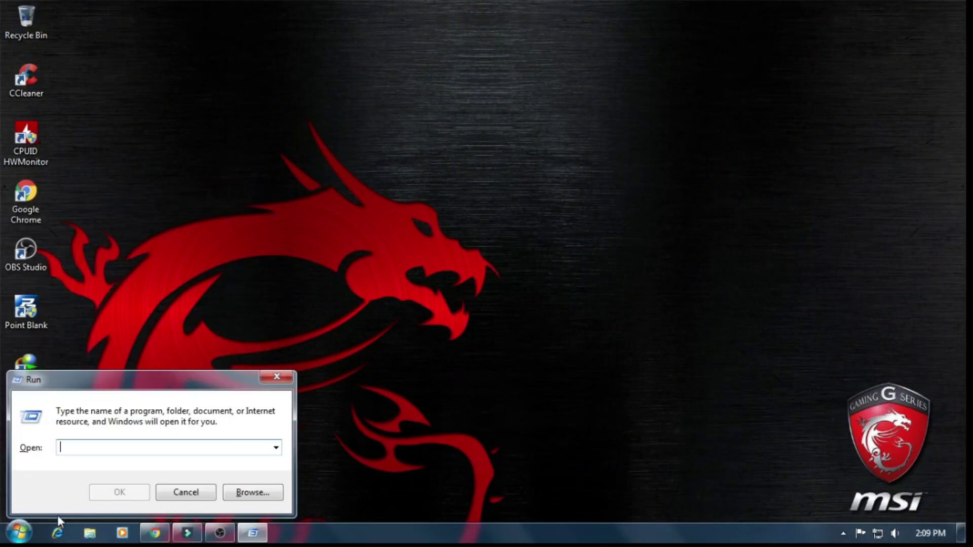
pyautogui.write('TEMP')
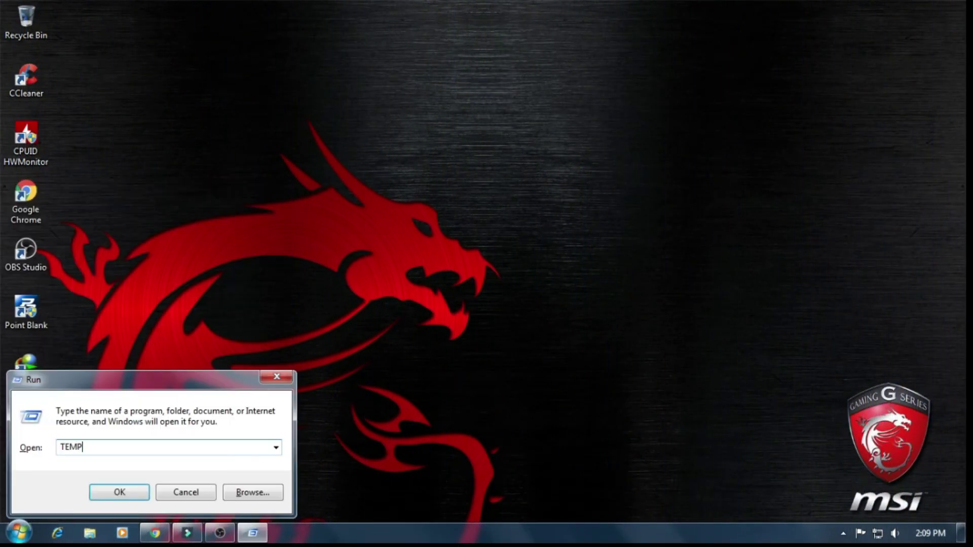
pyautogui.press('Return')
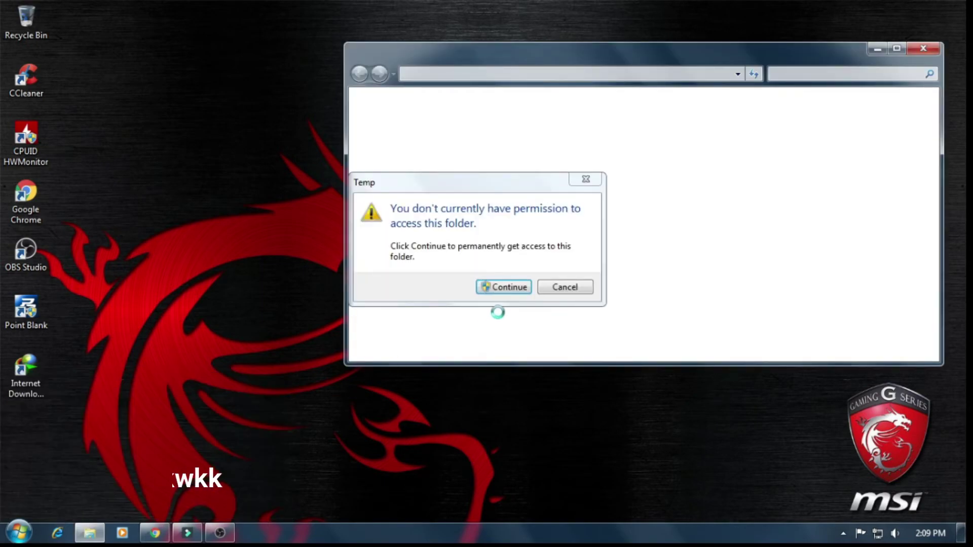
pyautogui.click(509, 287)
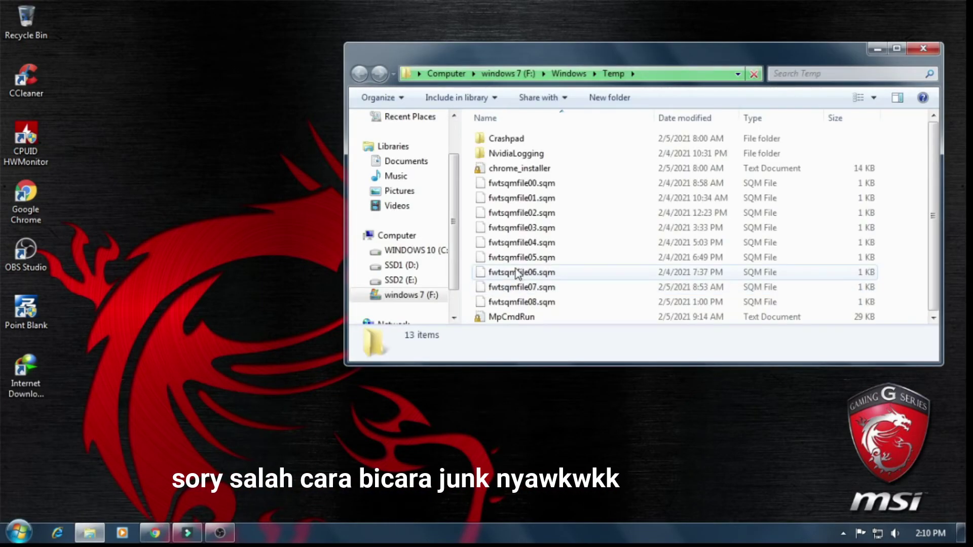
# Maximize the Temp folder window and delete all of its files and folders to the Recycle Bin.
pyautogui.doubleClick(831, 55)
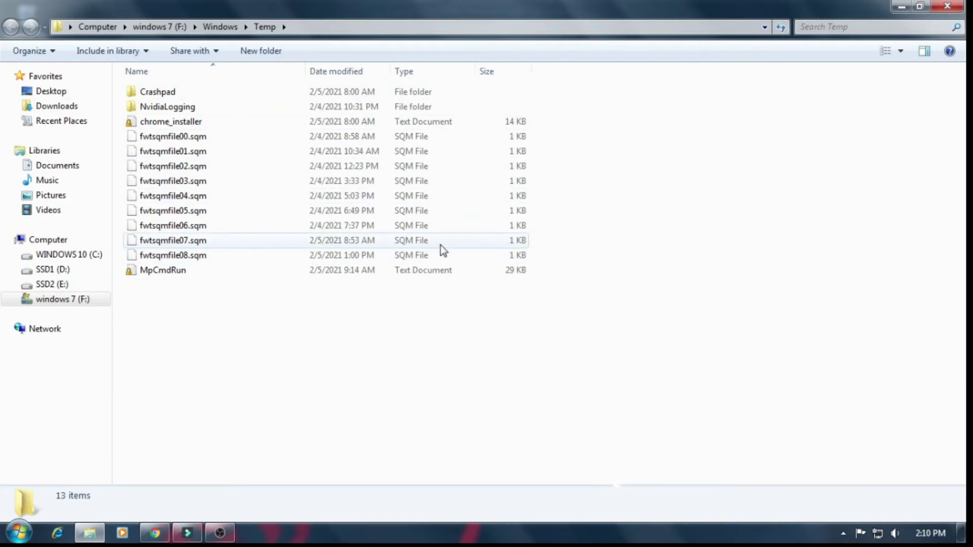
pyautogui.hotkey('ctrl', 'a')
pyautogui.press('Delete')
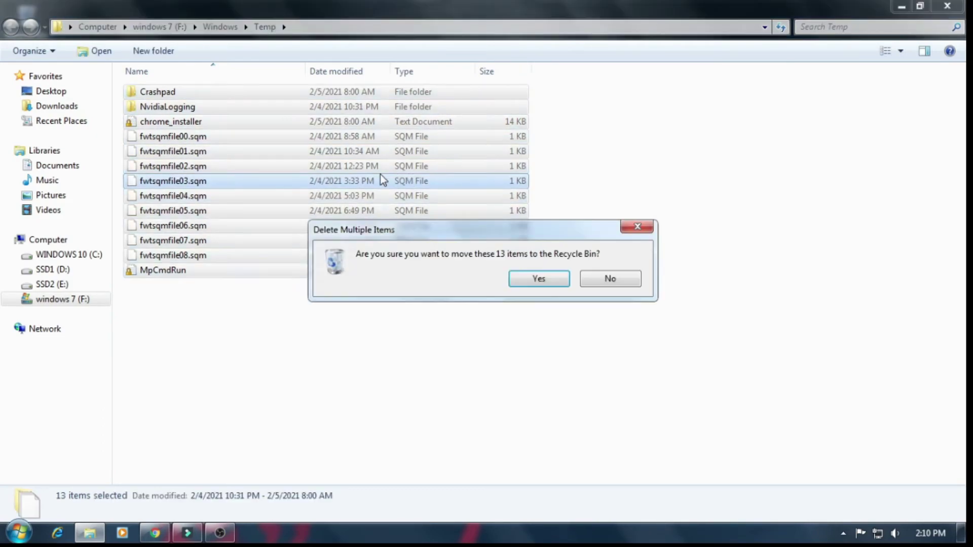
pyautogui.click(535, 277)
pyautogui.click(466, 316)
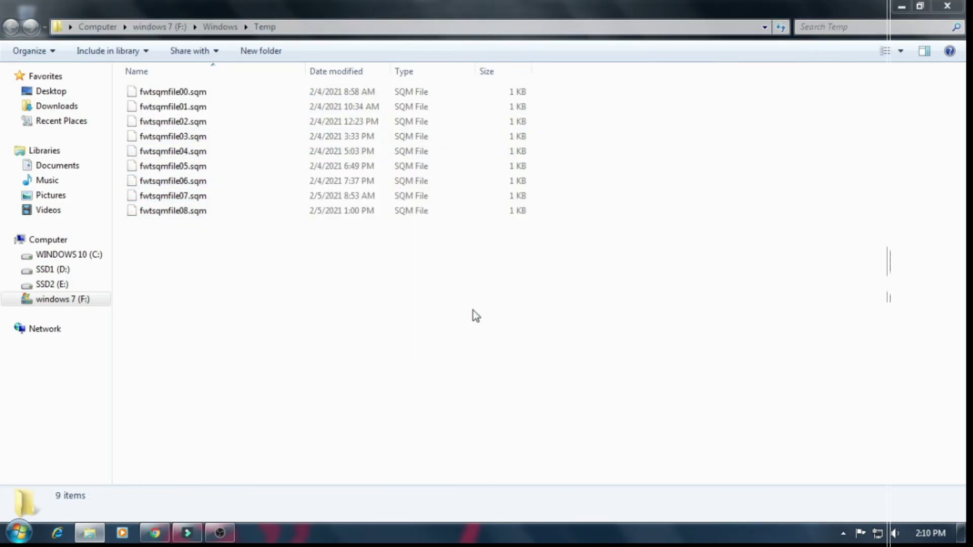